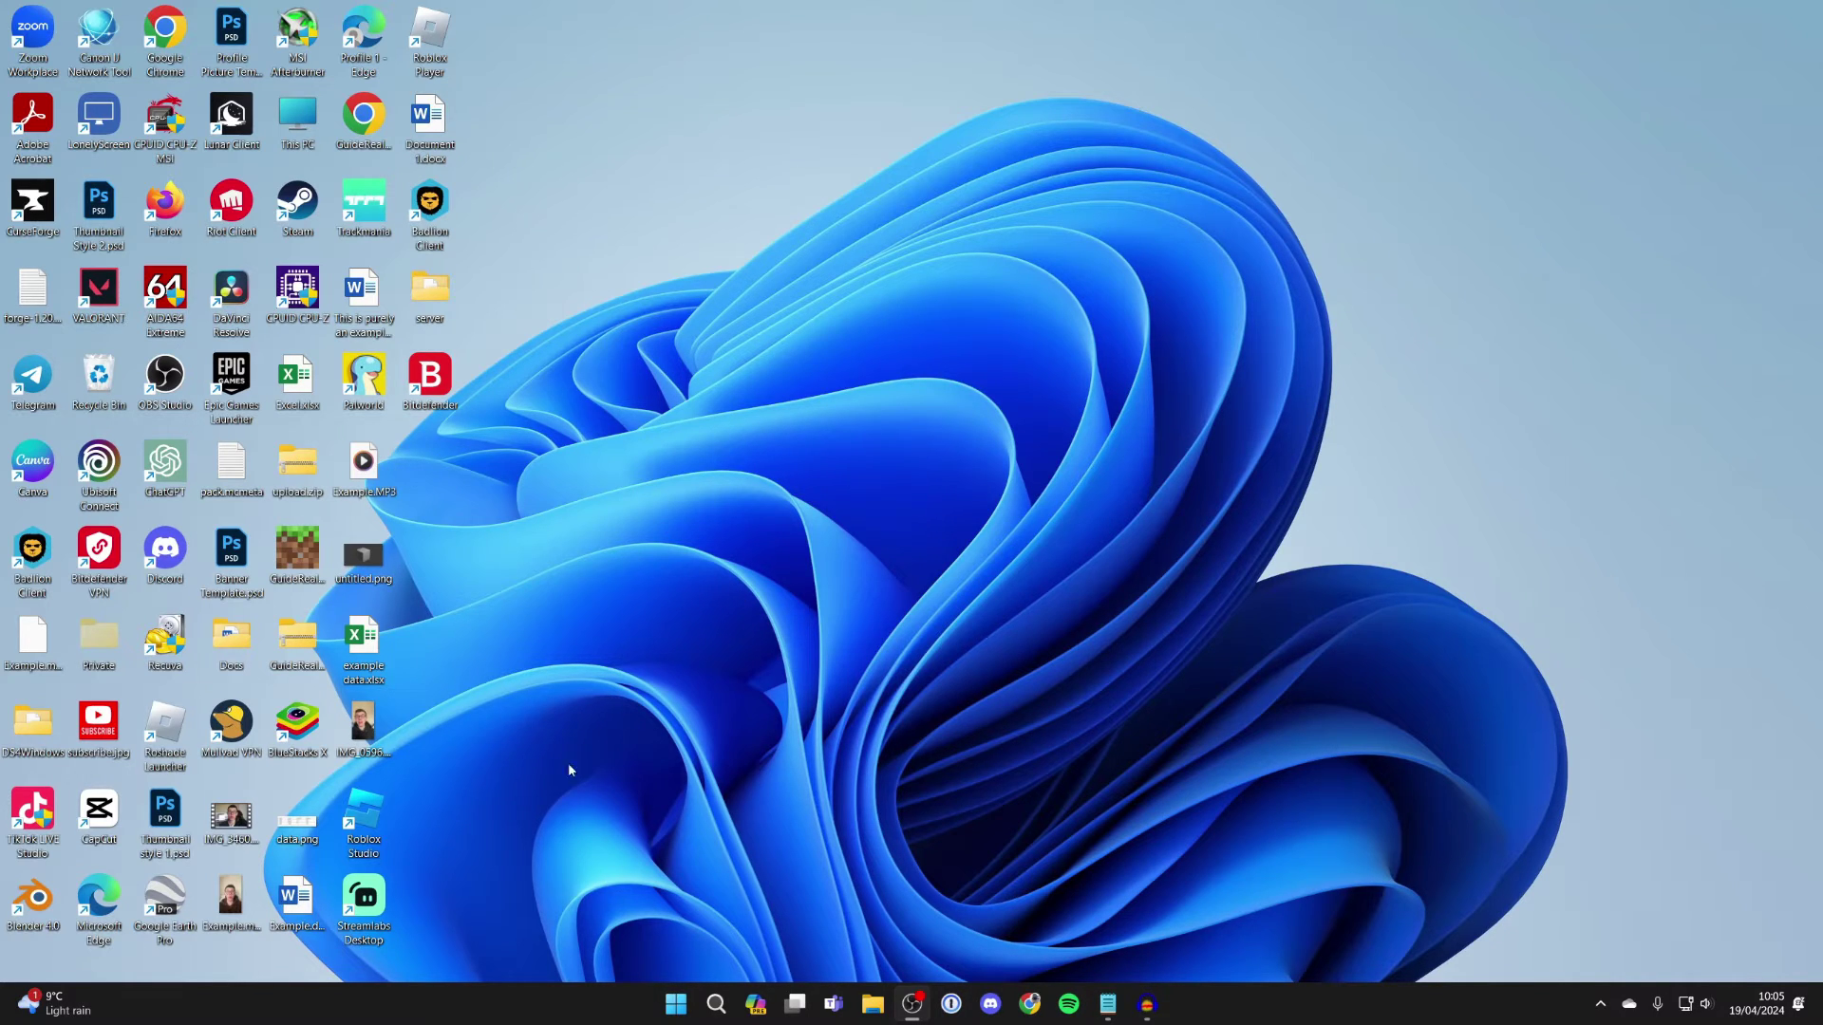
# Step: Launch NVIDIA Control Panel from Windows search results for 'nvidia'
pyautogui.click(716, 1006)
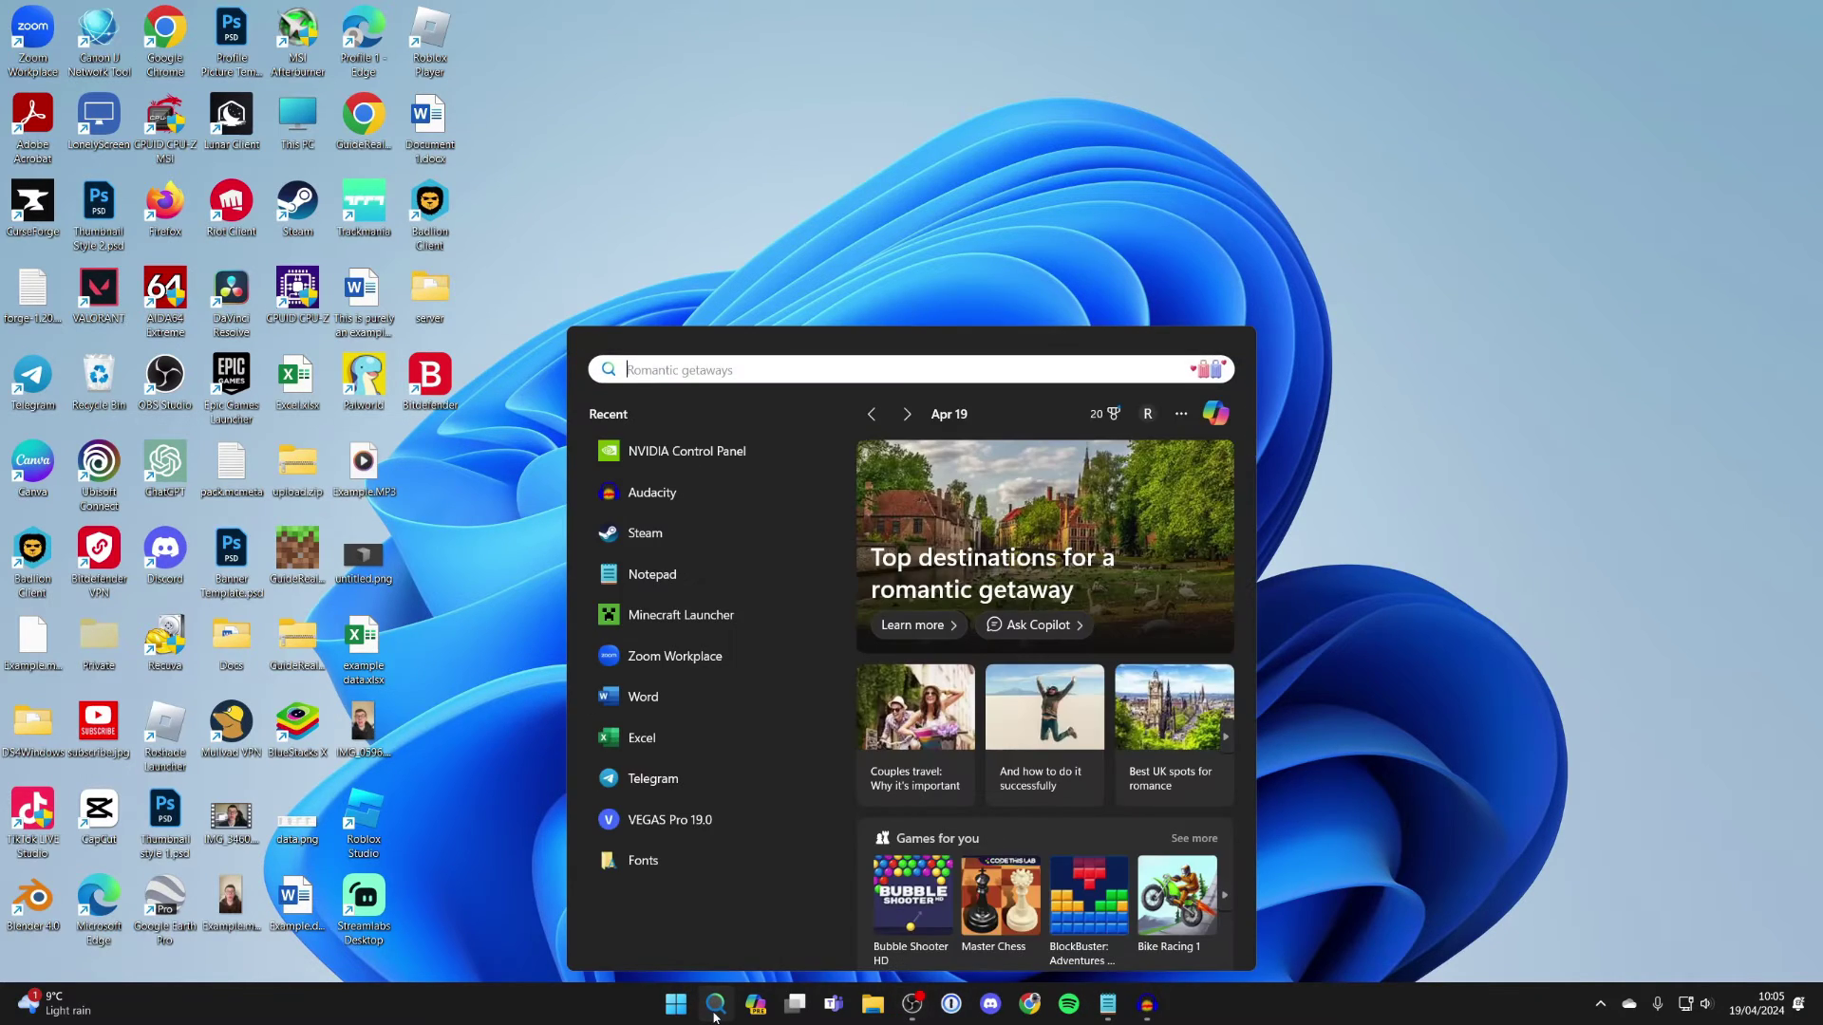
pyautogui.write('nvidia')
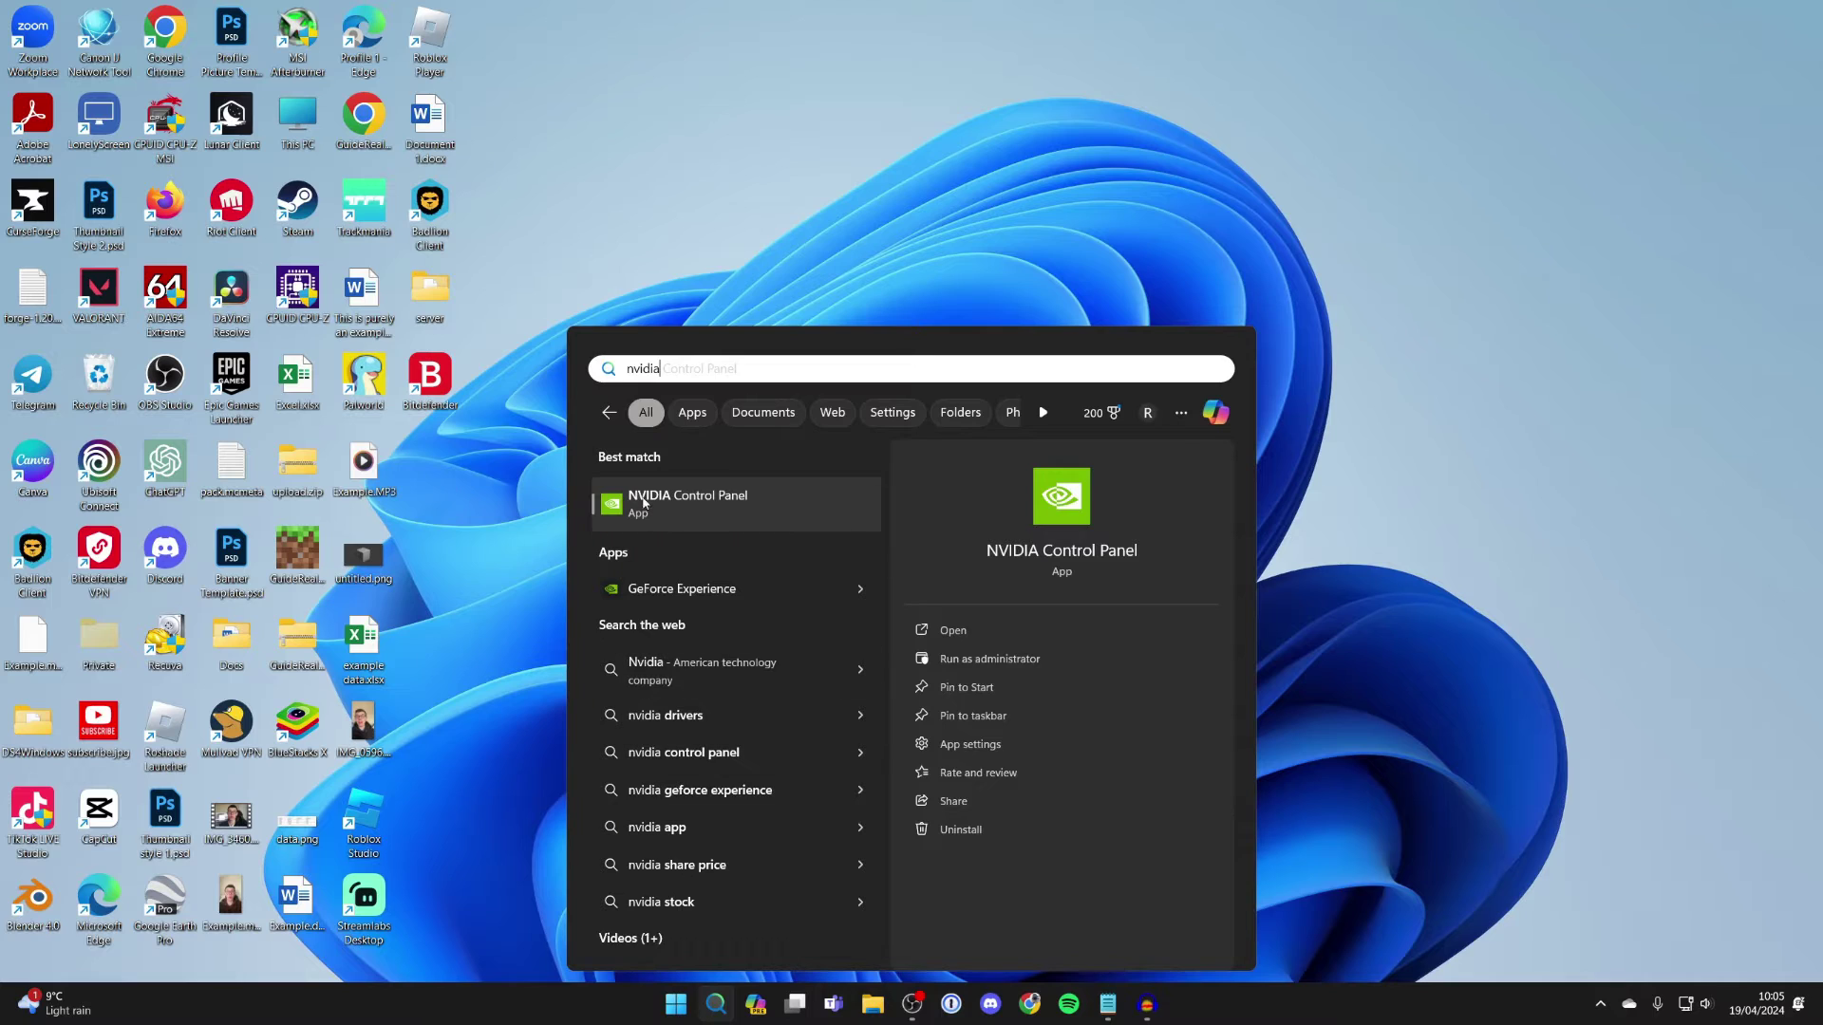
pyautogui.click(650, 498)
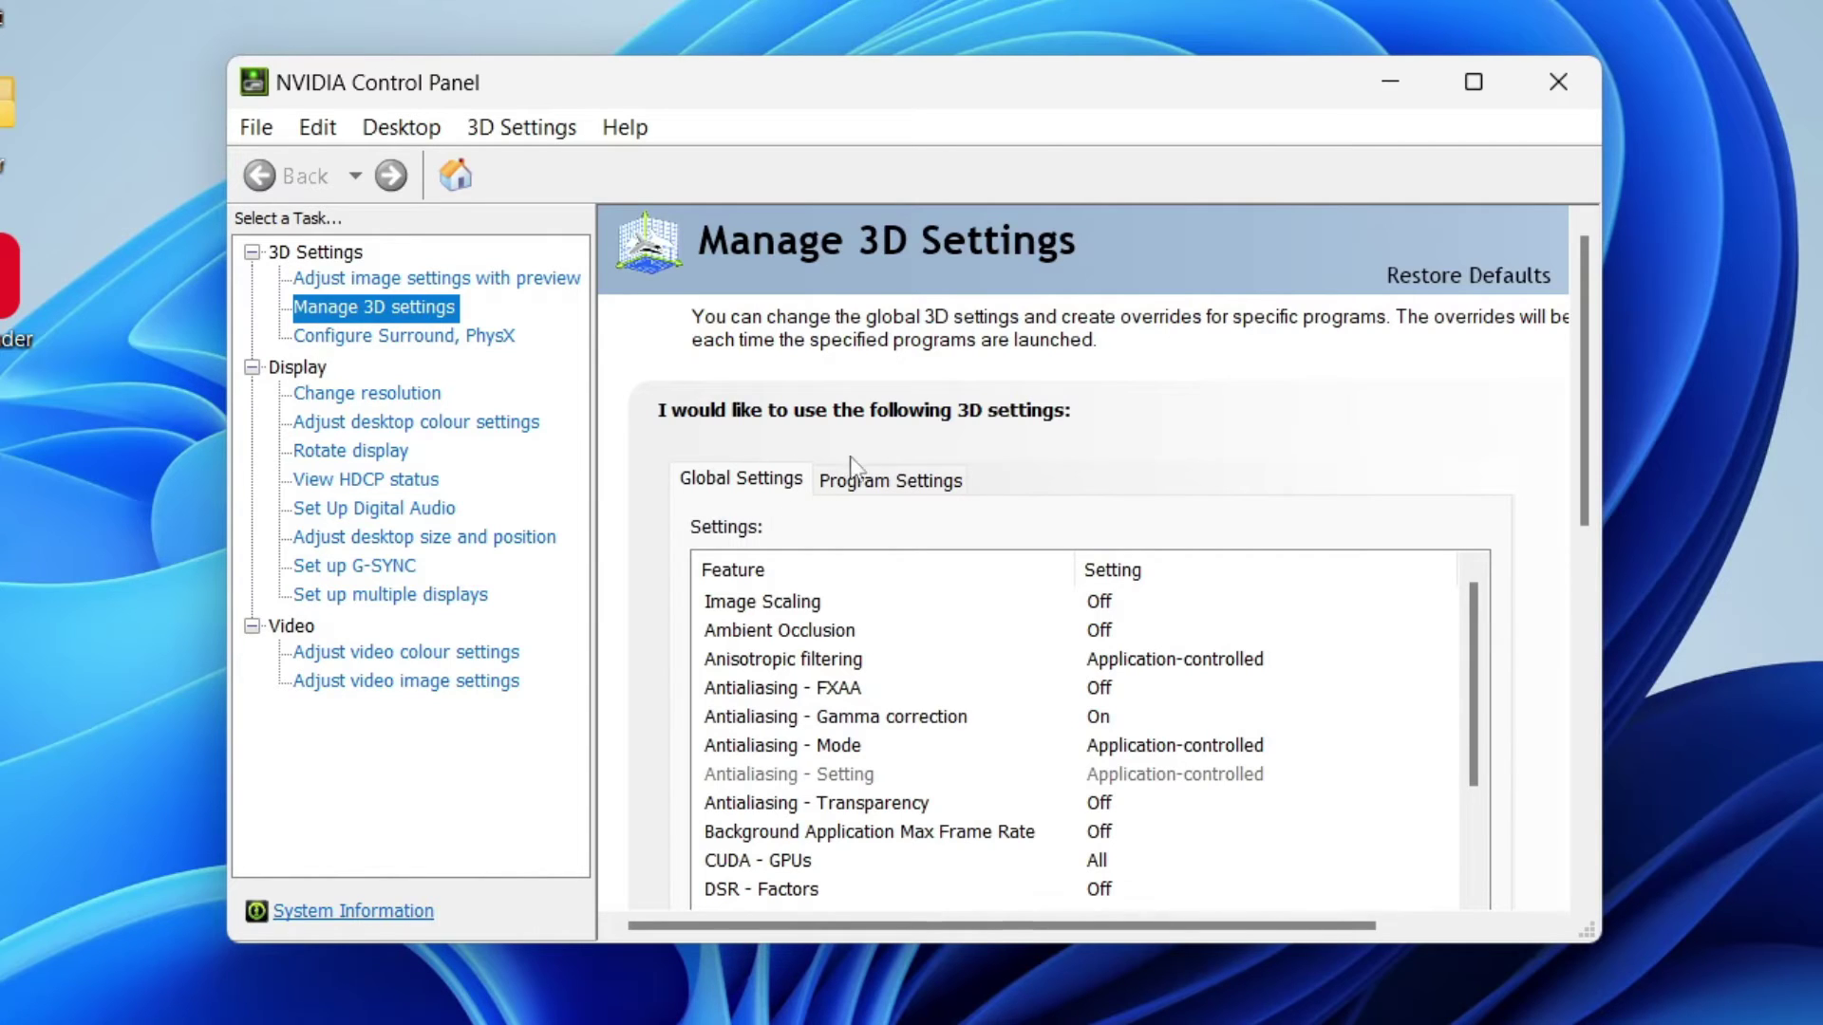
# Step: Choose Goat Simulator under Program Settings, cancelling the Add program dialog without adding anything
pyautogui.click(871, 484)
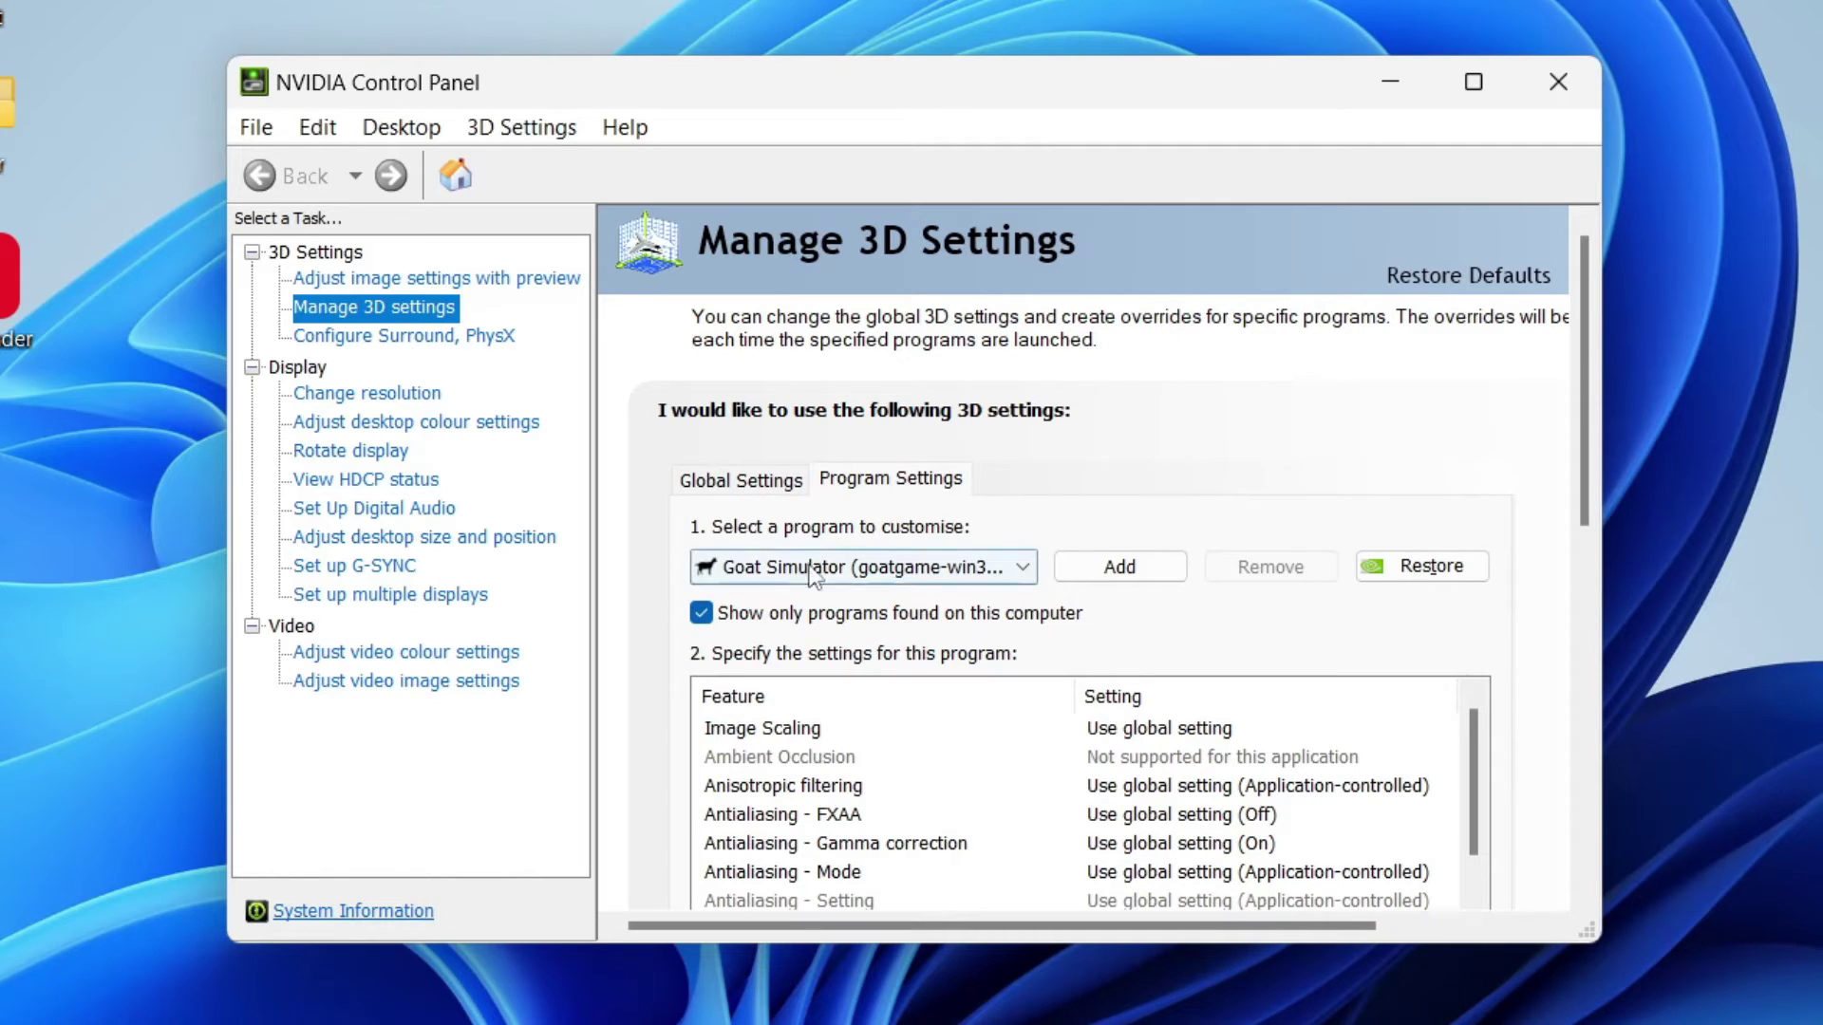
pyautogui.click(872, 567)
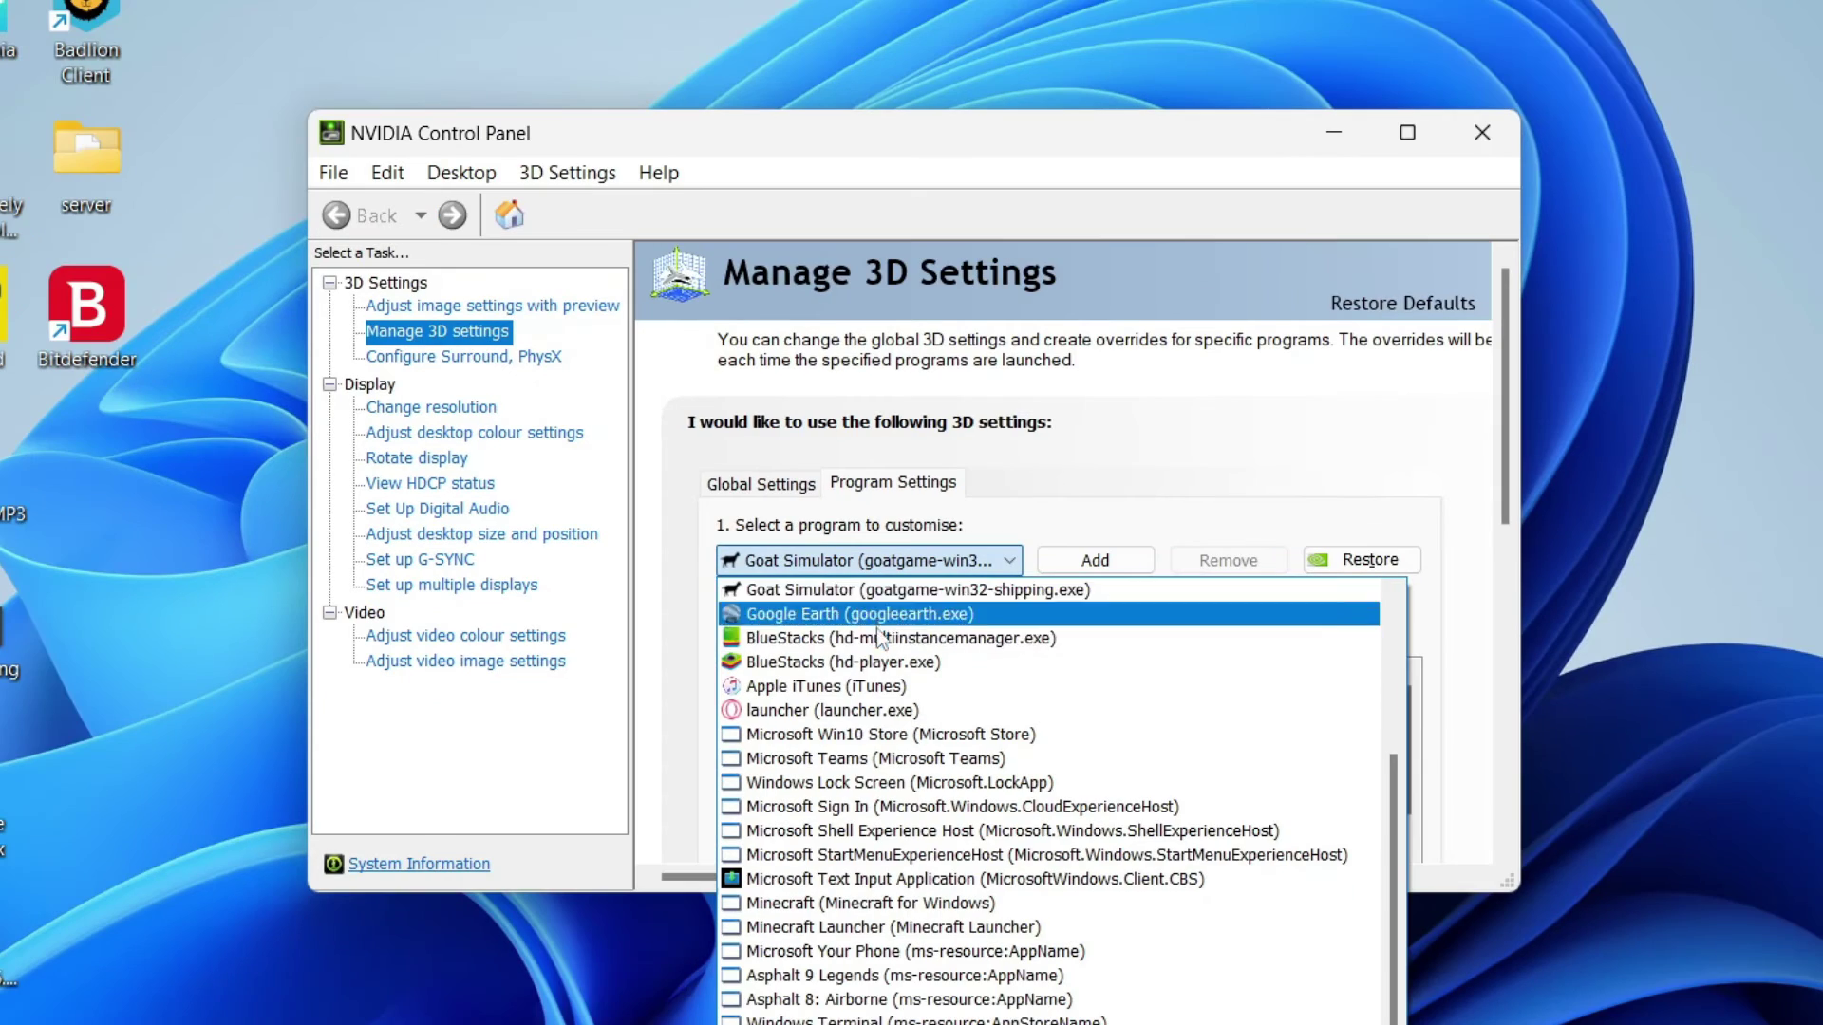
pyautogui.click(869, 584)
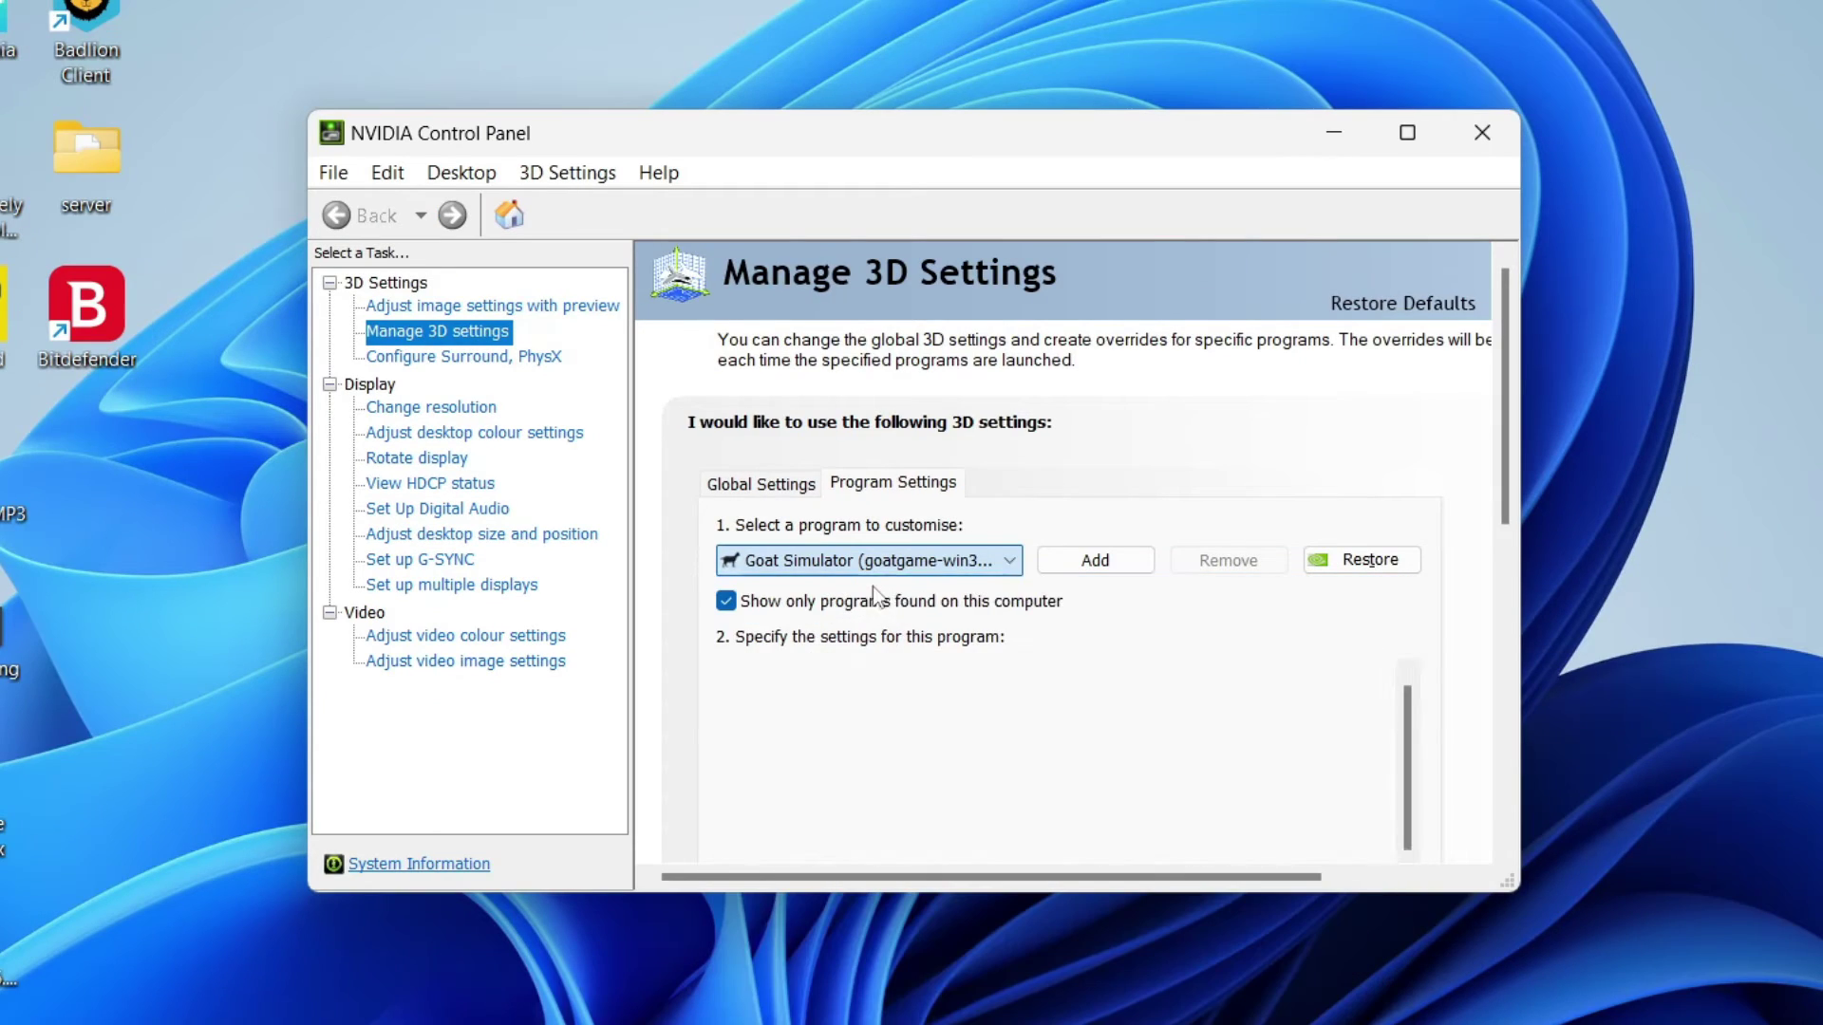
pyautogui.click(1083, 563)
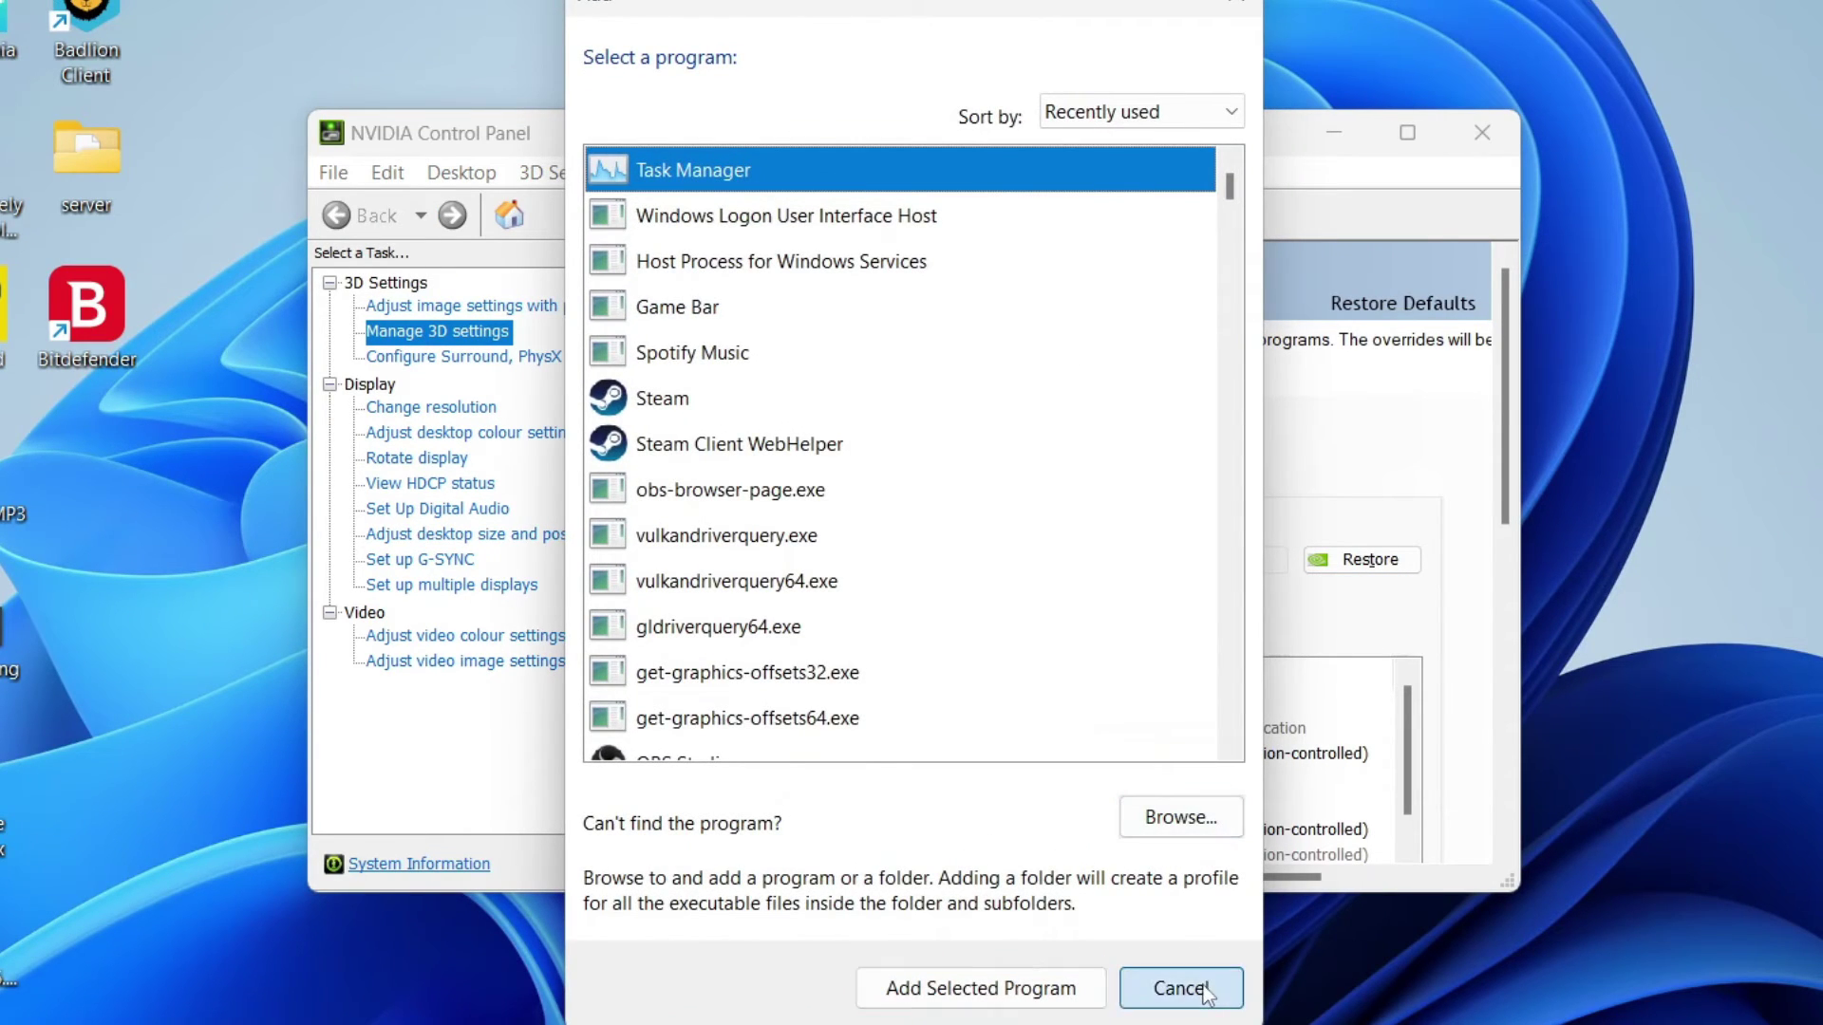
pyautogui.click(1182, 989)
pyautogui.scroll(-1, 806, 756)
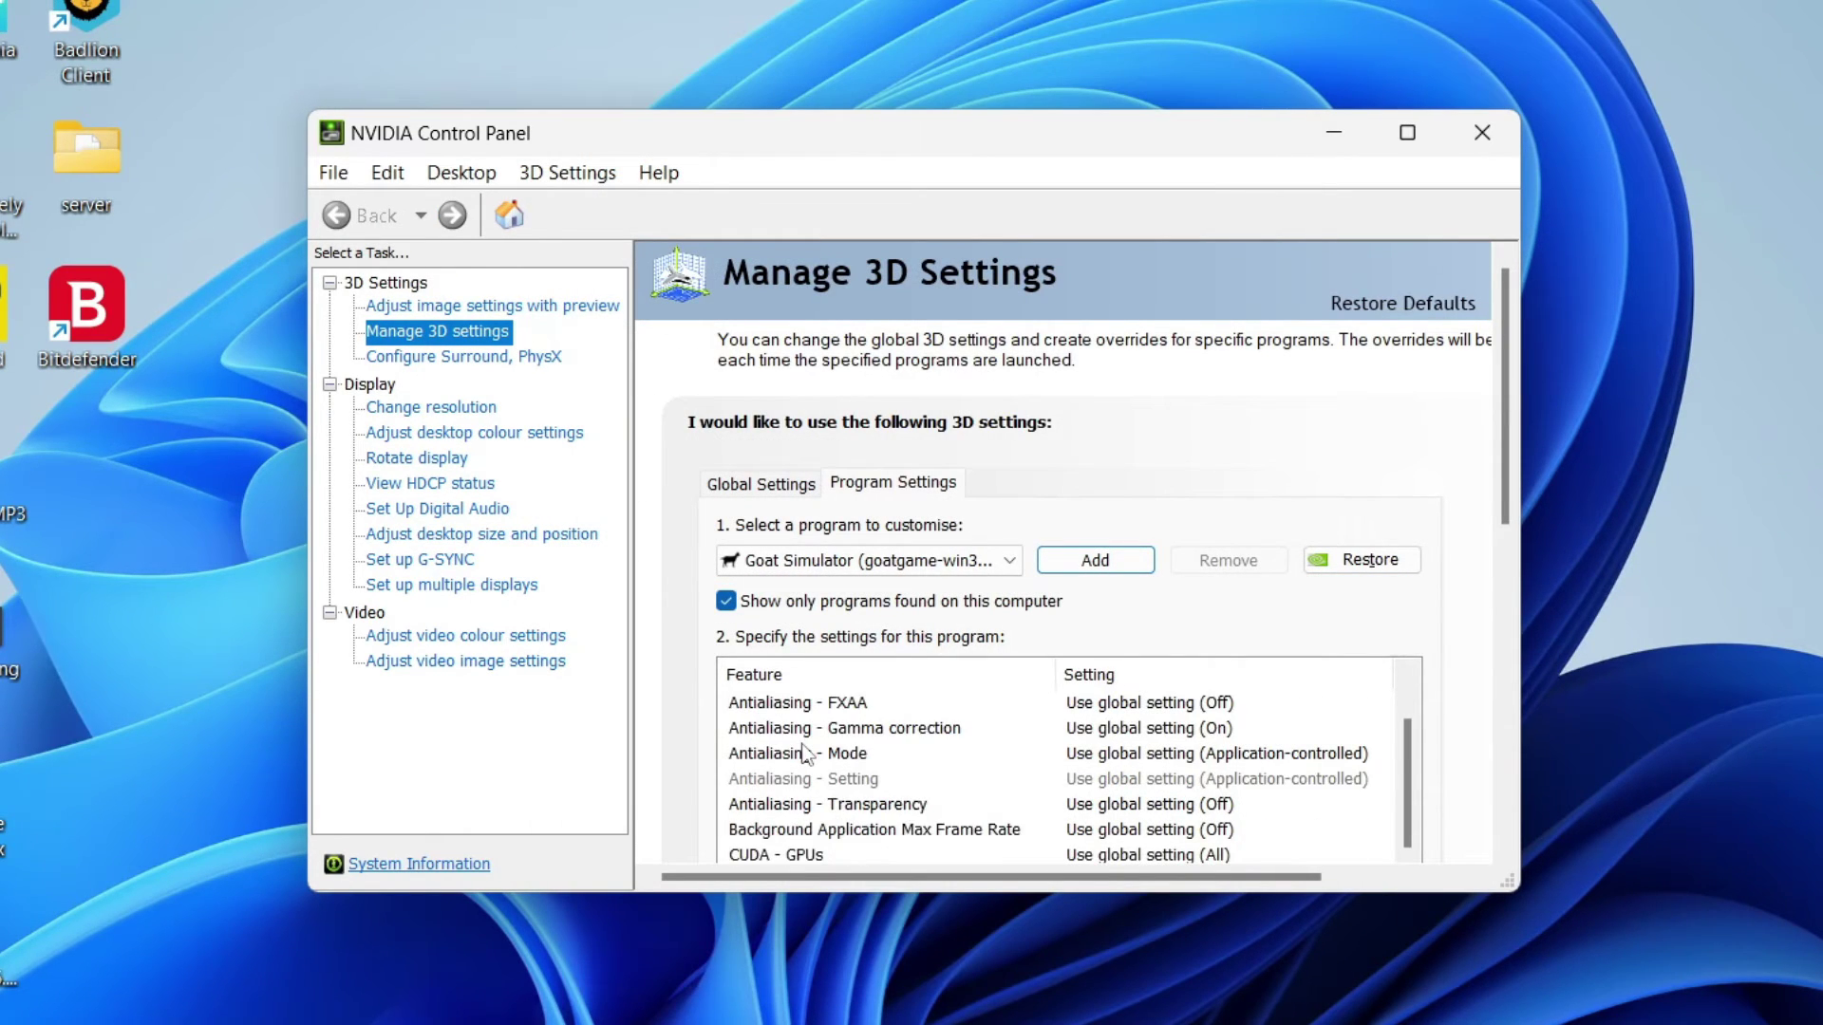
pyautogui.scroll(-2, 806, 757)
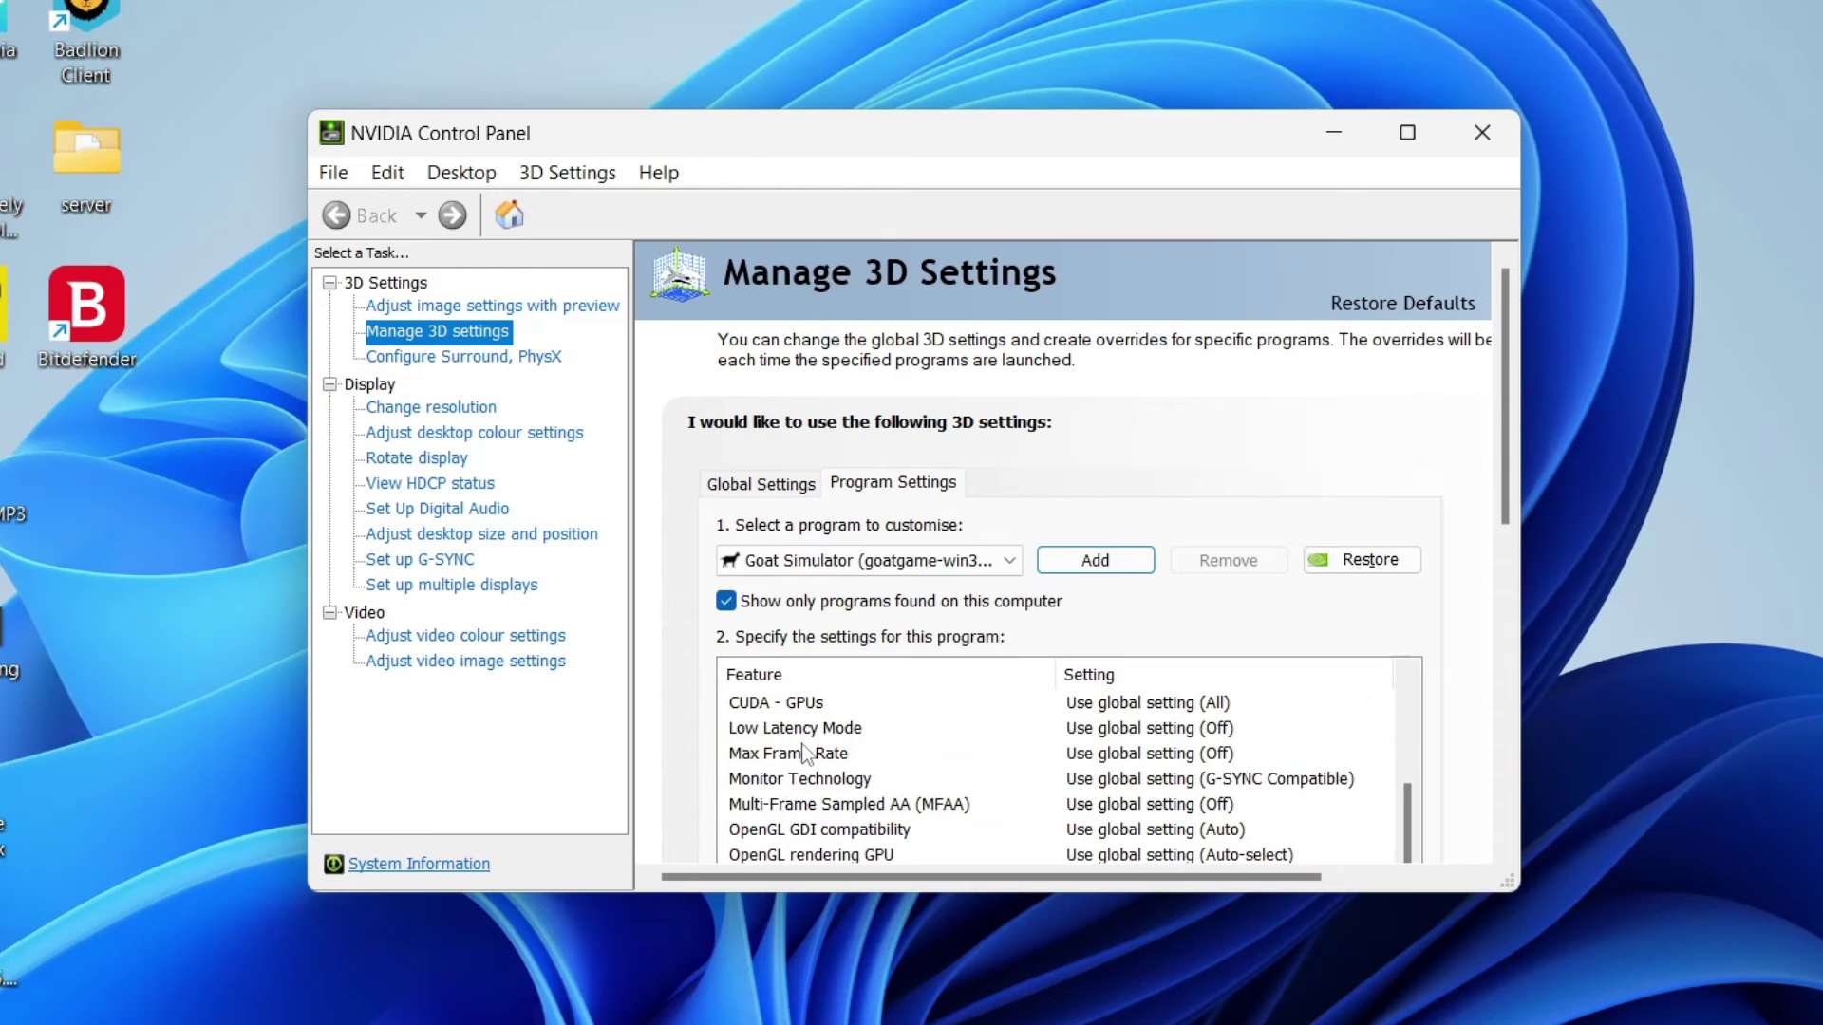
# Step: Turn Max Frame Rate On at 60 FPS for Goat Simulator and apply it
pyautogui.click(1107, 754)
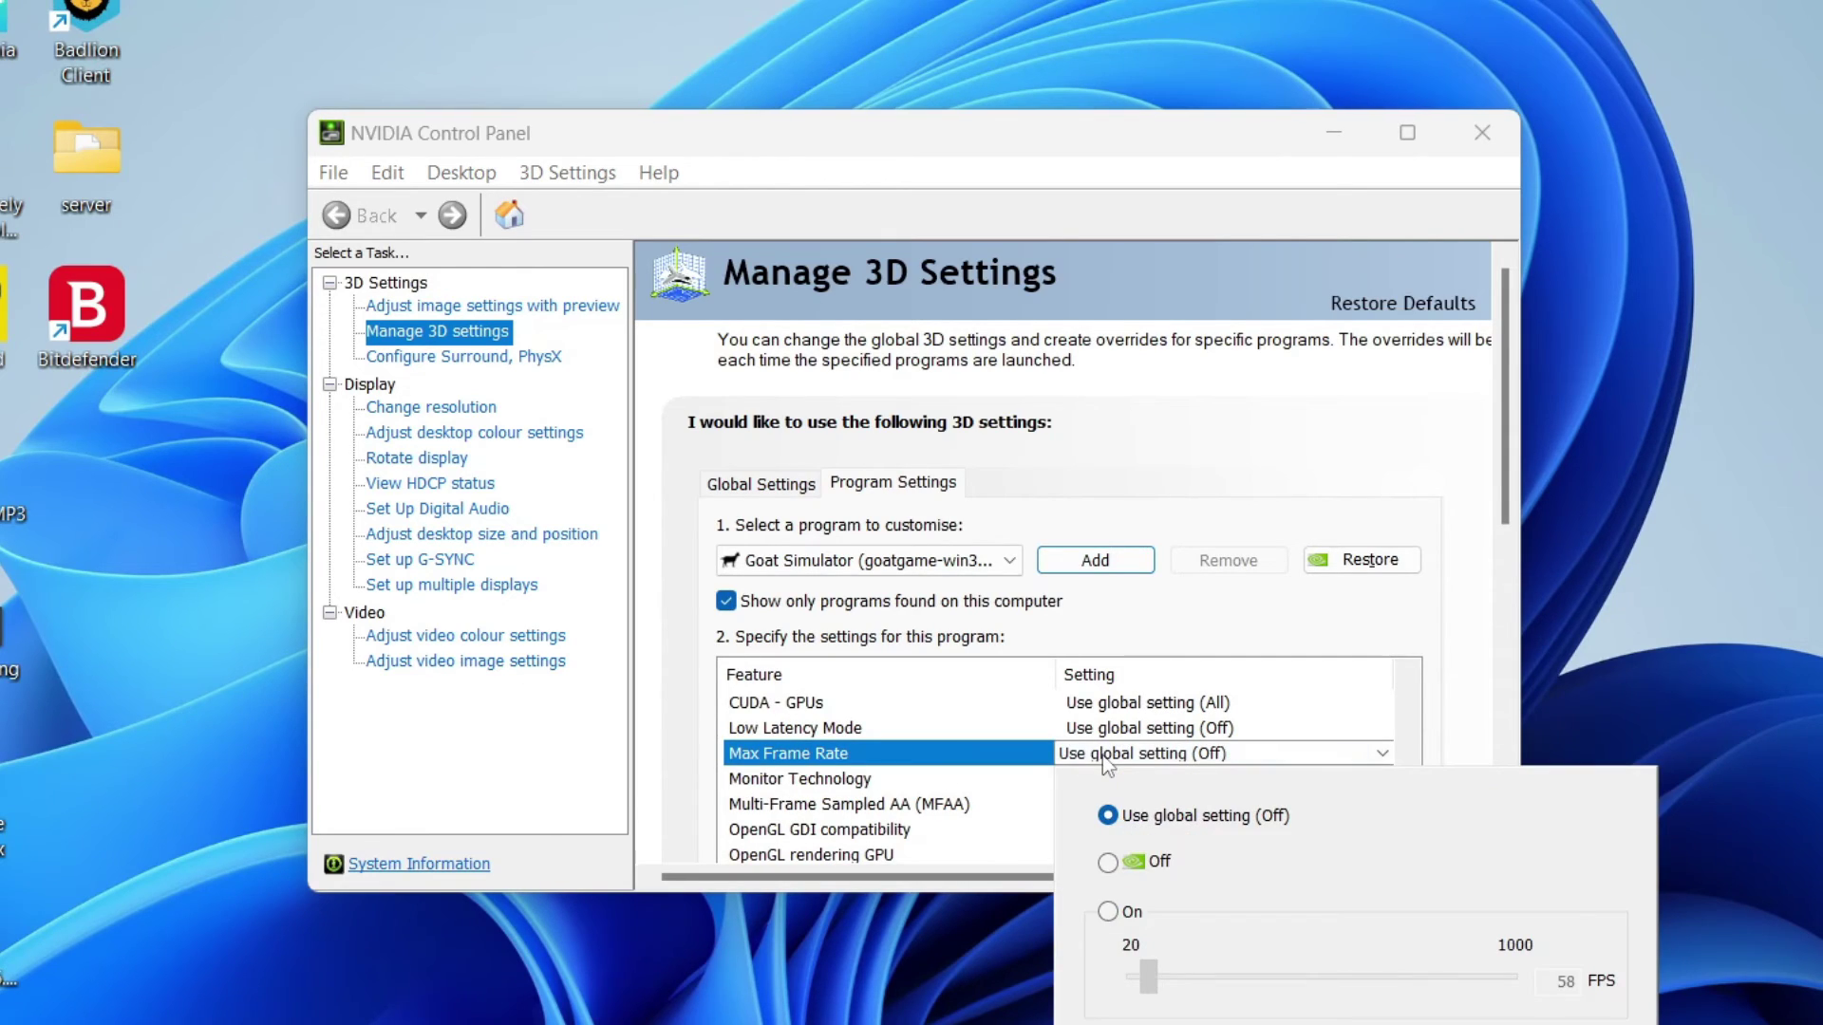
pyautogui.click(1110, 914)
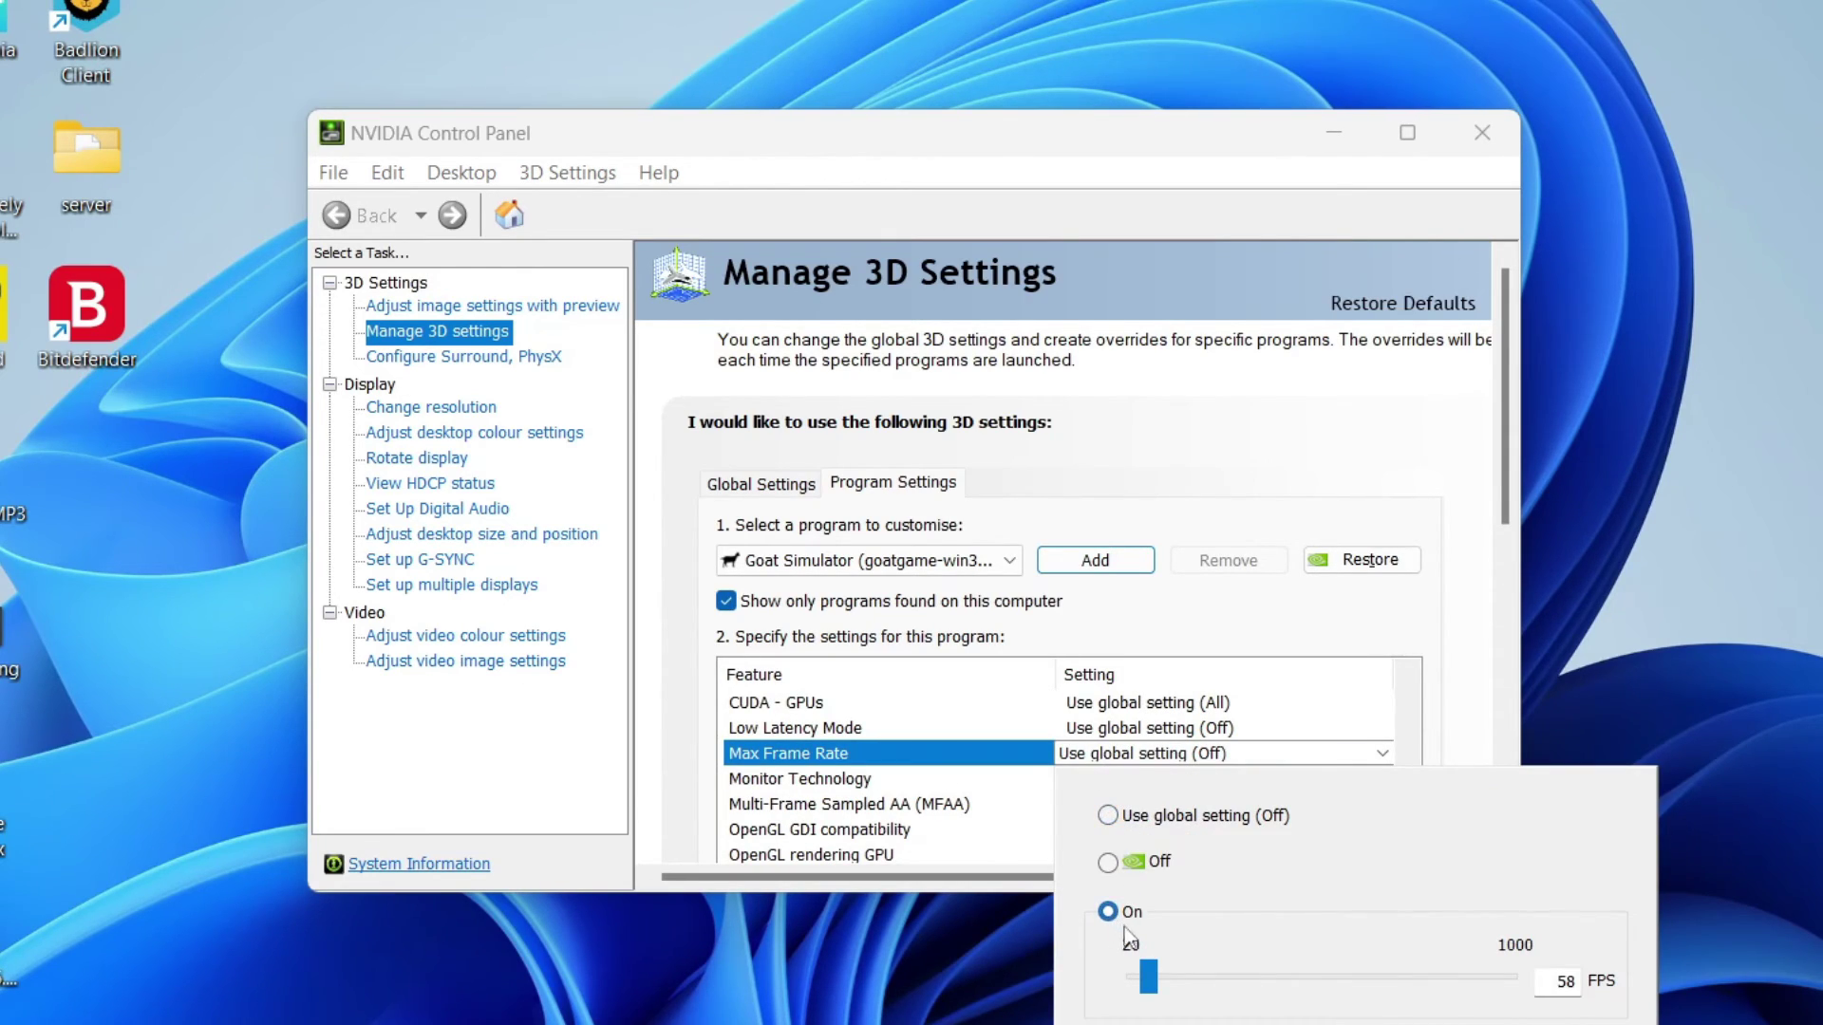
pyautogui.write('60')
pyautogui.click(1151, 978)
pyautogui.press('Return')
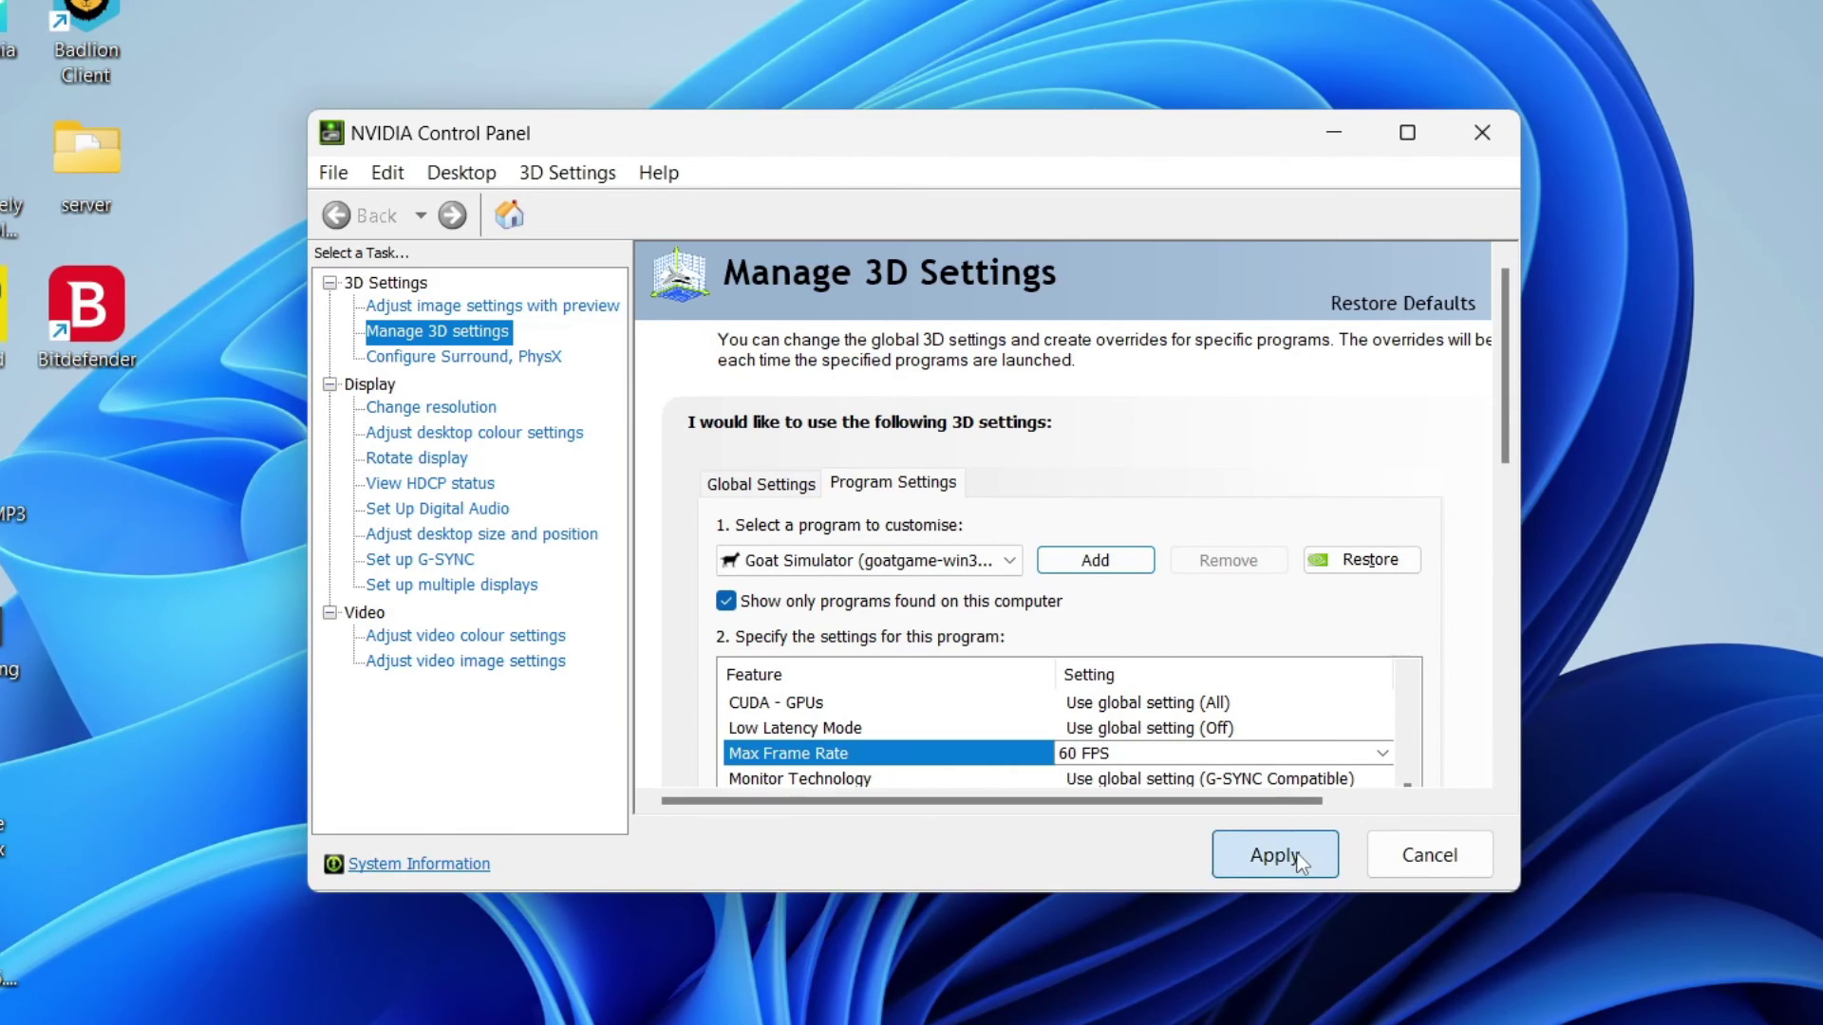
pyautogui.click(1275, 856)
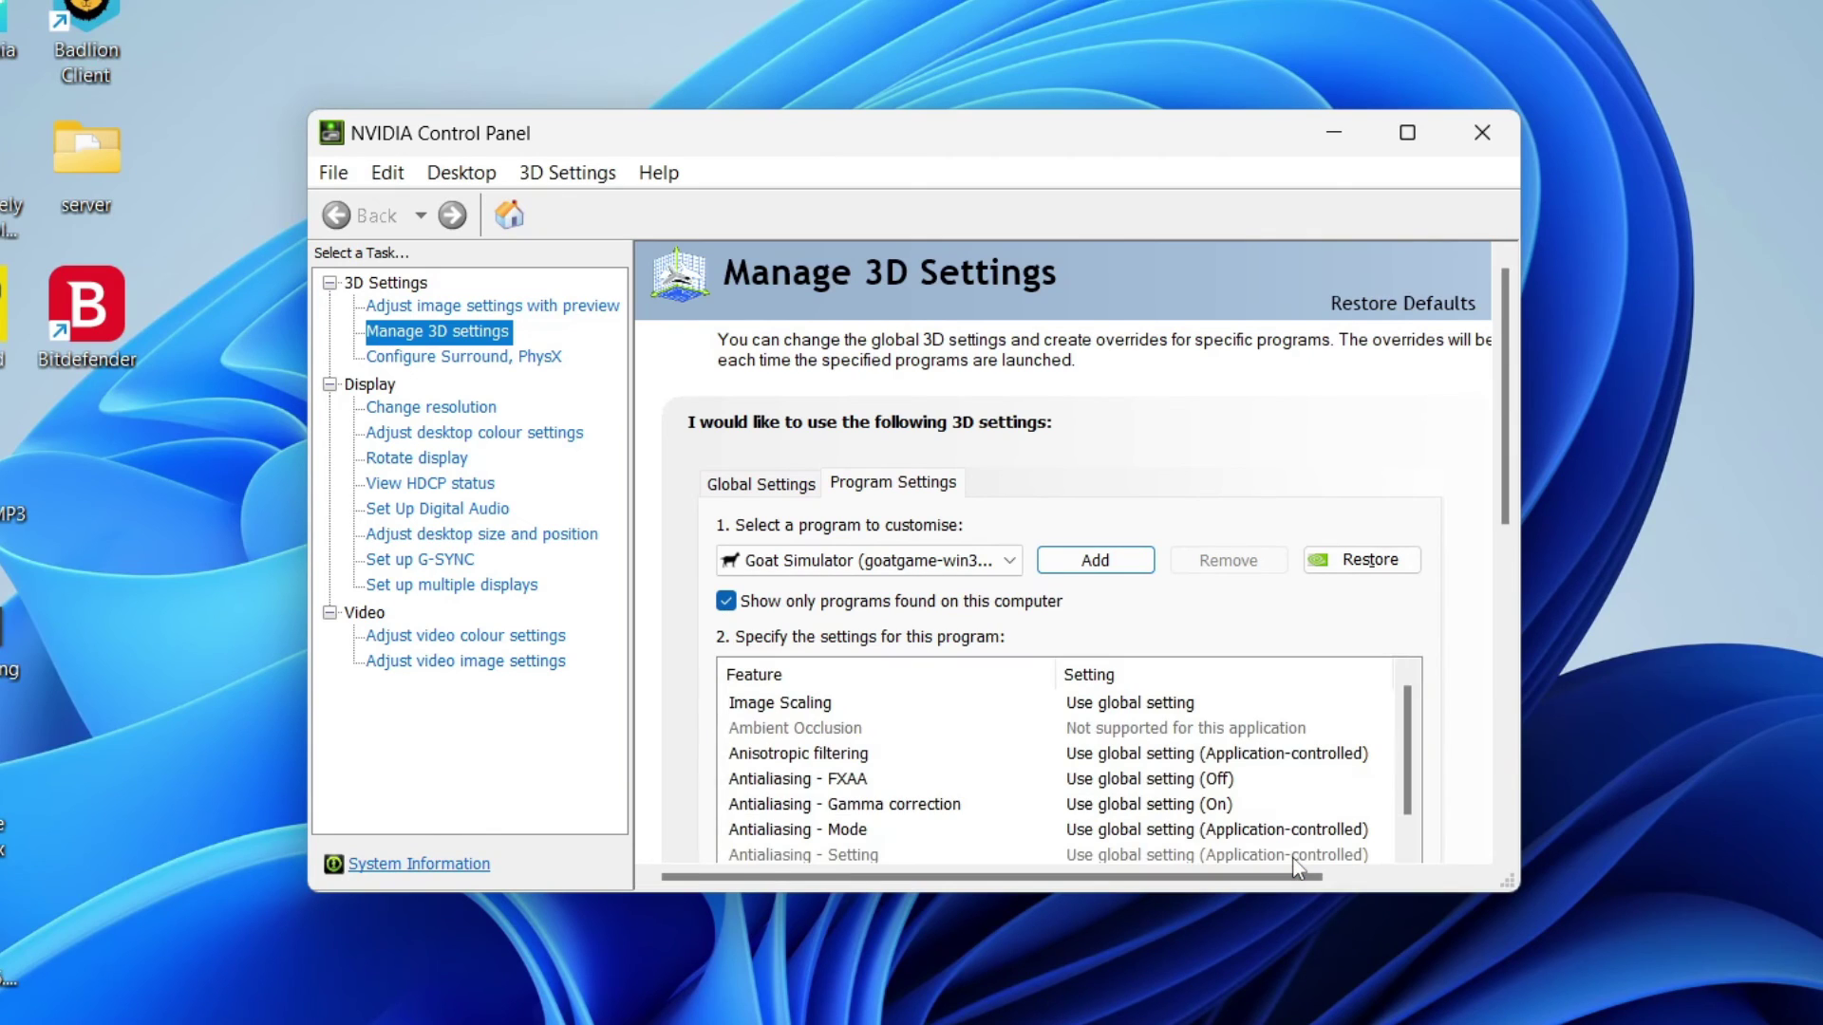